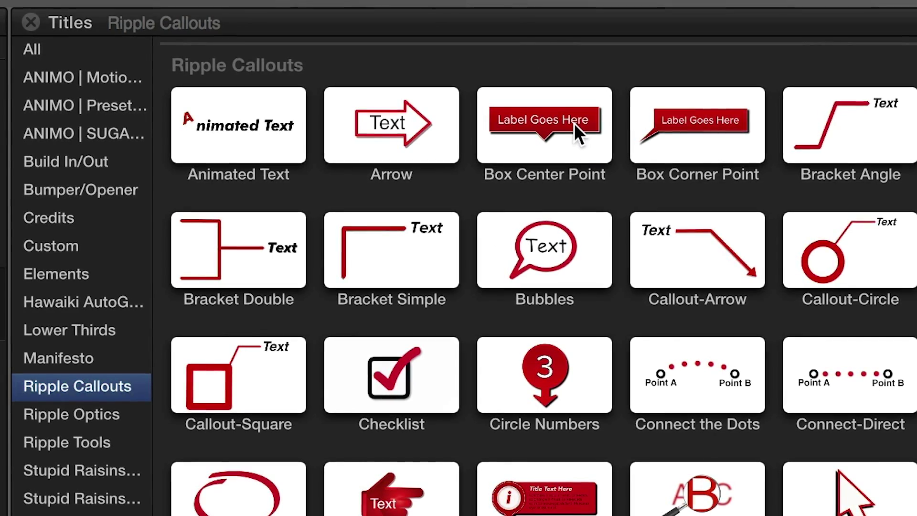
# - Place the Box Center Point title over the race clips with Animate On and Animate Off checked
pyautogui.moveTo(574, 124); pyautogui.dragTo(411, 70)
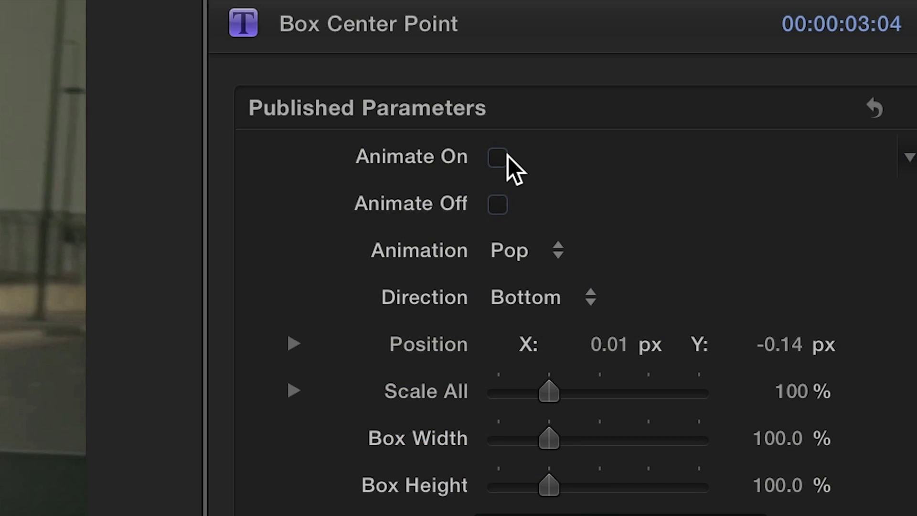
pyautogui.click(502, 158)
pyautogui.click(502, 205)
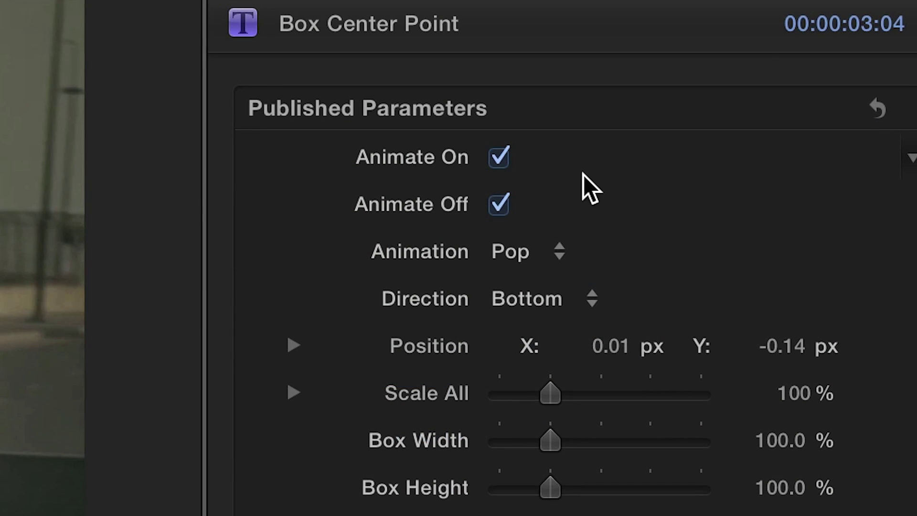
# - Check the Animation styles, then set the callout's Direction to Top
pyautogui.click(557, 253)
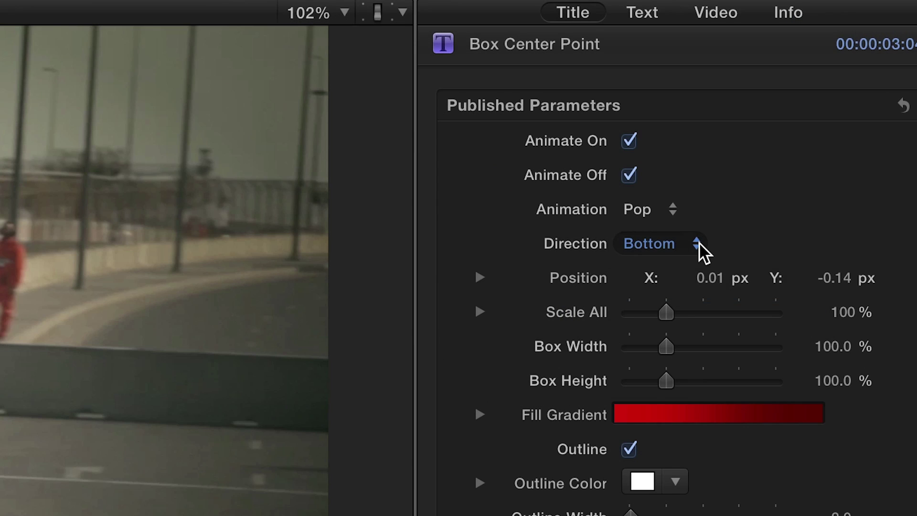
pyautogui.click(699, 244)
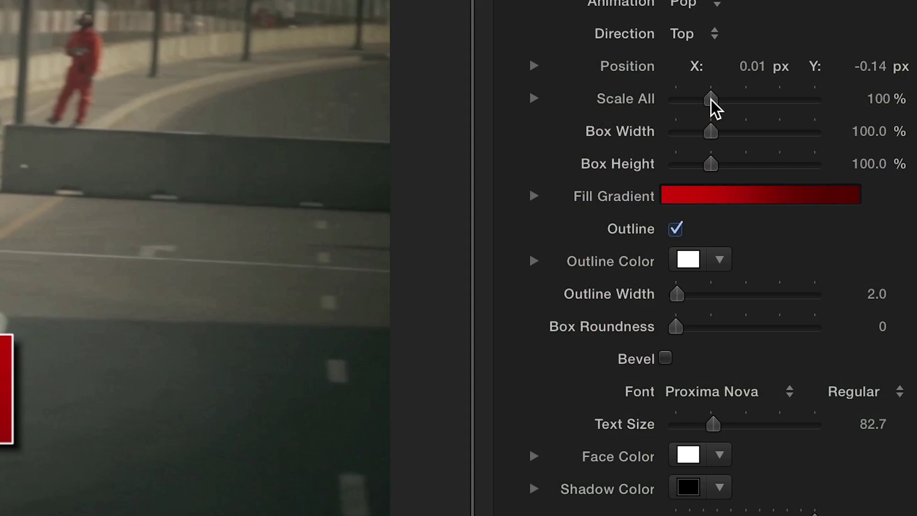
# - Shrink Scale All slightly, widen Box Width, and make the fill gradient's left stop blue
pyautogui.moveTo(709, 98); pyautogui.dragTo(707, 98)
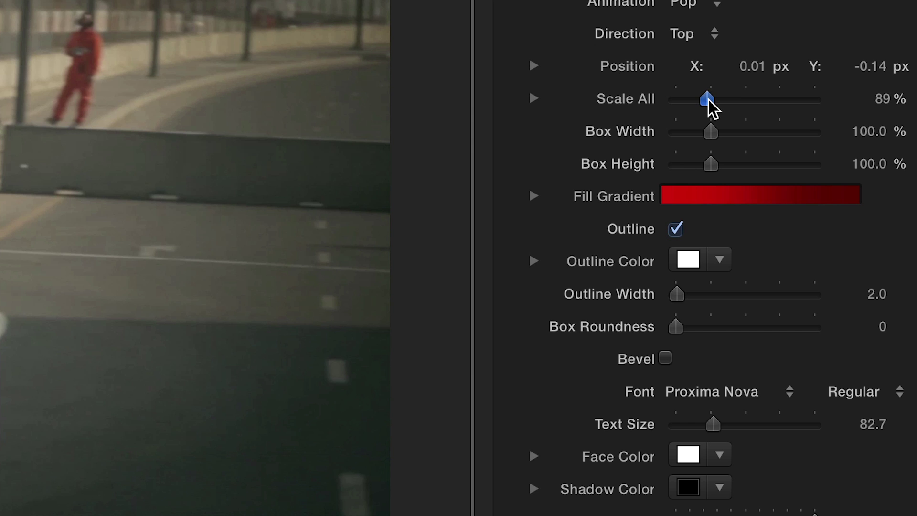
pyautogui.moveTo(711, 131); pyautogui.dragTo(729, 132)
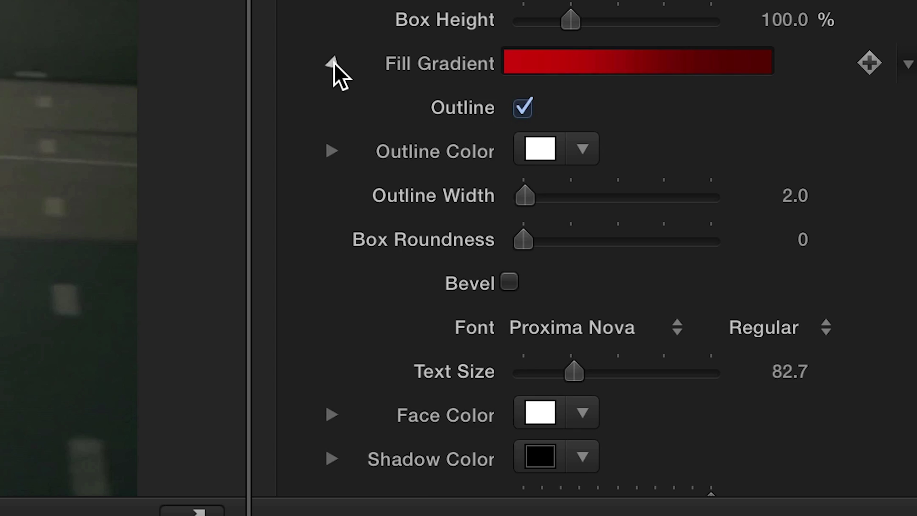
pyautogui.click(333, 64)
pyautogui.click(292, 213)
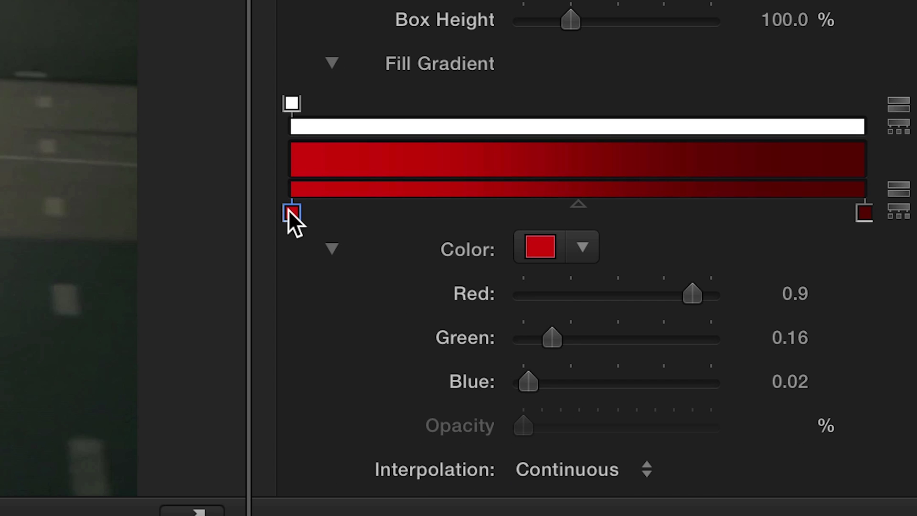
pyautogui.click(582, 245)
pyautogui.moveTo(633, 433); pyautogui.dragTo(728, 478)
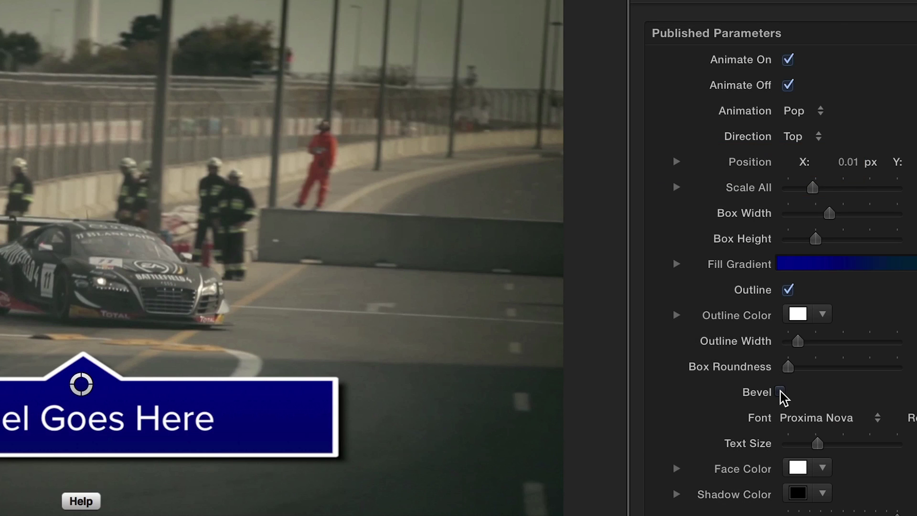
# - Set the text to Dobra Medium with a near-white, low-opacity shadow at reduced distance
pyautogui.click(780, 392)
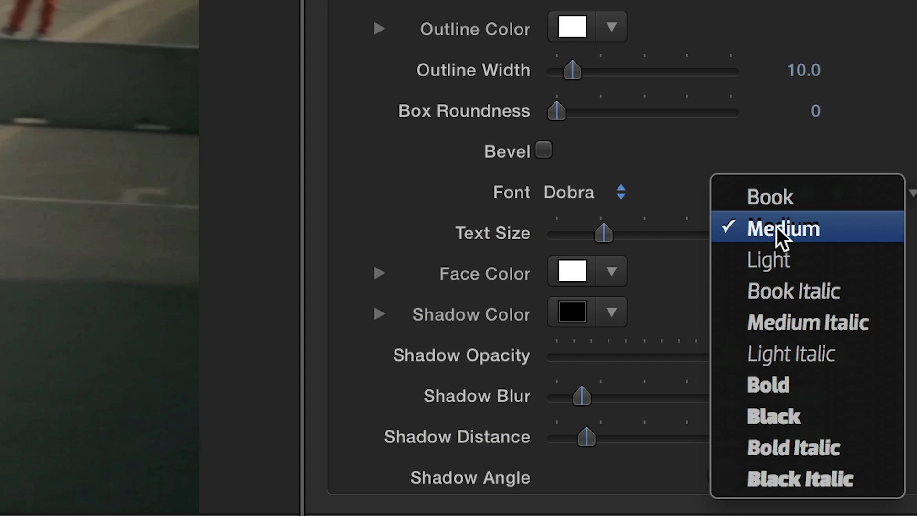
pyautogui.click(777, 226)
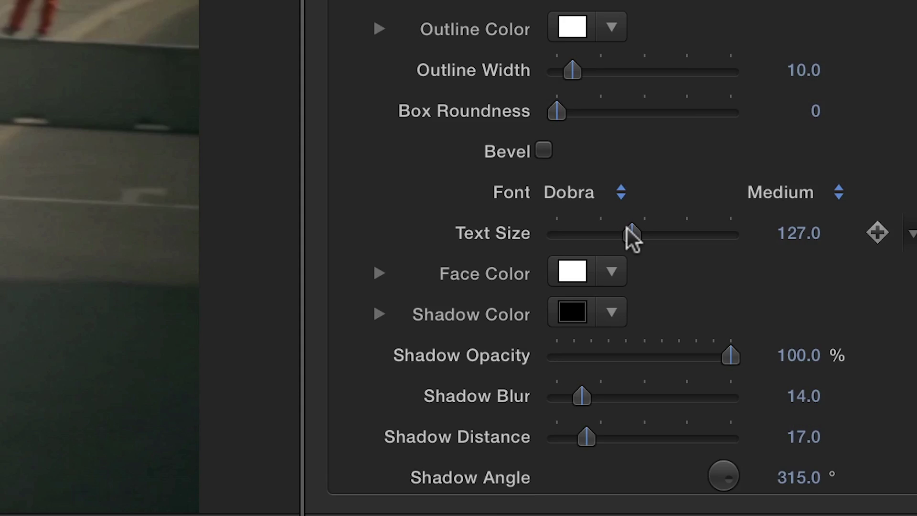
pyautogui.click(716, 152)
pyautogui.moveTo(683, 389); pyautogui.dragTo(667, 455)
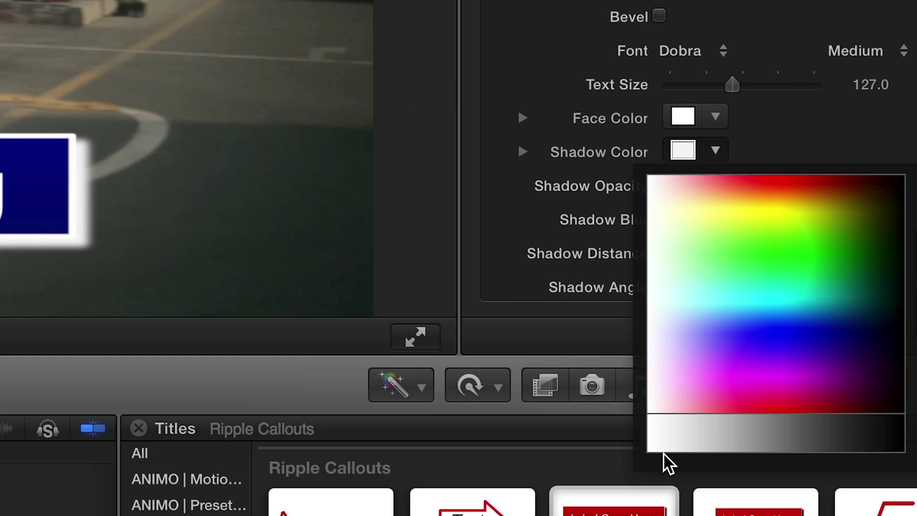
pyautogui.moveTo(815, 188); pyautogui.dragTo(697, 188)
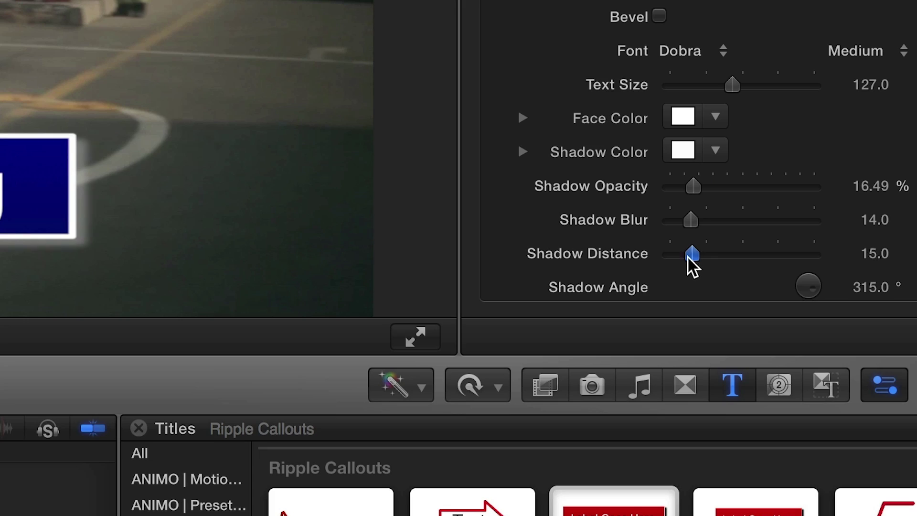
pyautogui.moveTo(692, 265); pyautogui.dragTo(679, 267)
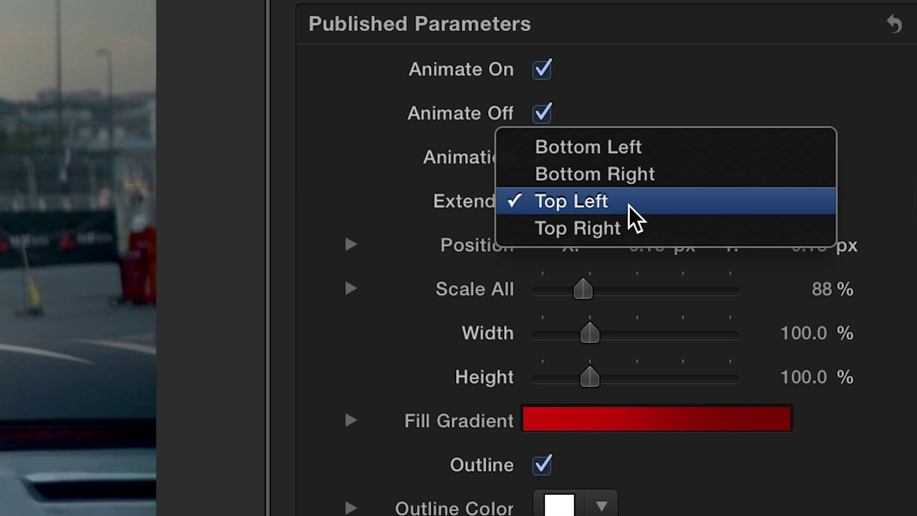
# - Set the Box Corner Point callout's Extender to Bottom Left
pyautogui.click(632, 158)
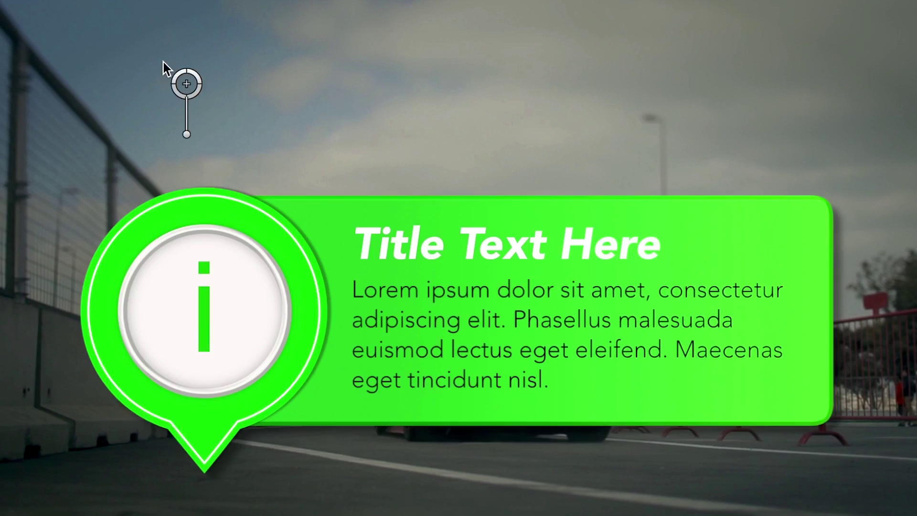
# - Move the Info Label up and left, angle its tail down-right, and put its circle on the Right
pyautogui.moveTo(186, 84); pyautogui.dragTo(130, 23)
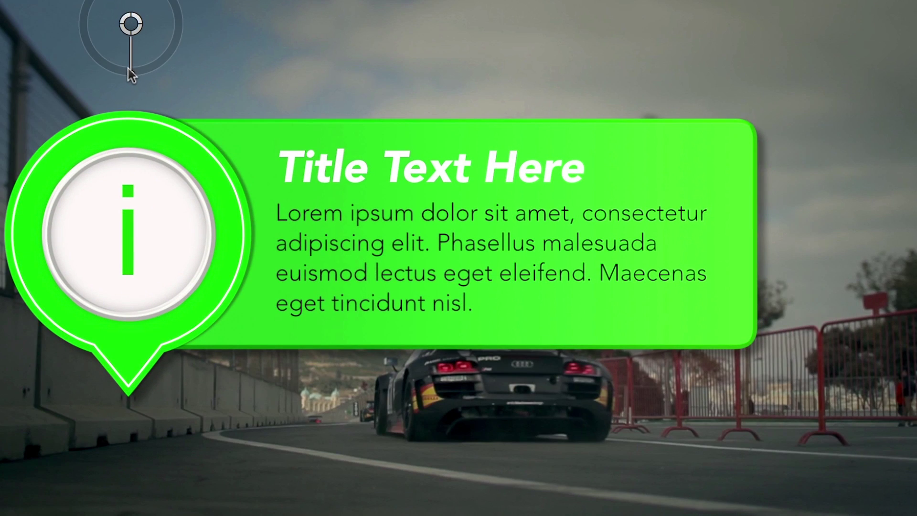
pyautogui.moveTo(136, 74); pyautogui.dragTo(152, 68)
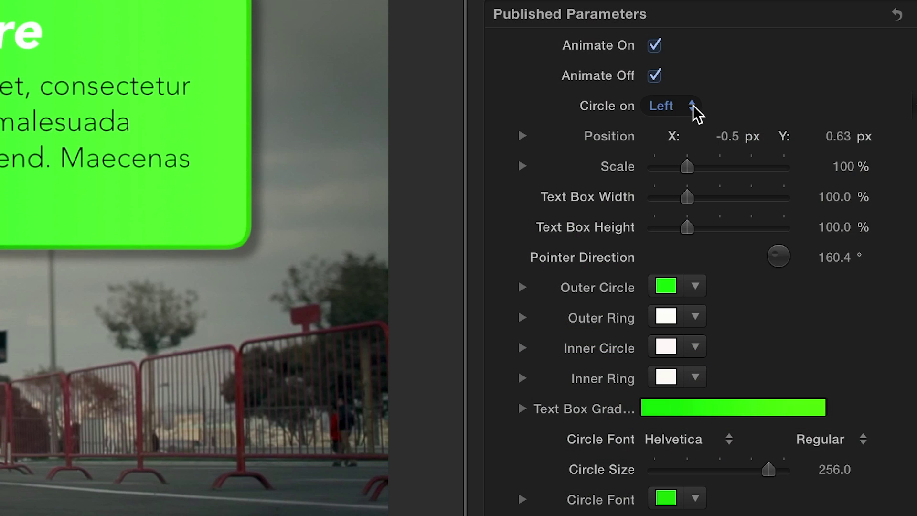
pyautogui.click(692, 112)
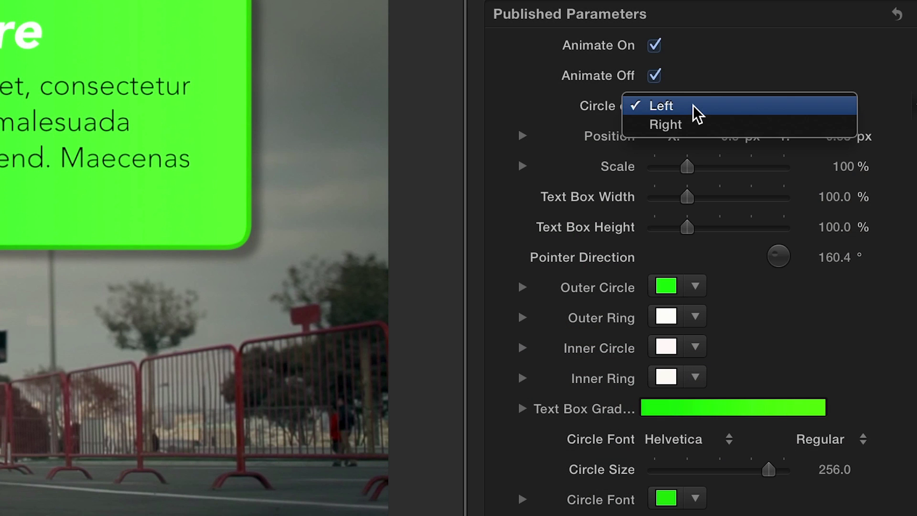
pyautogui.click(696, 126)
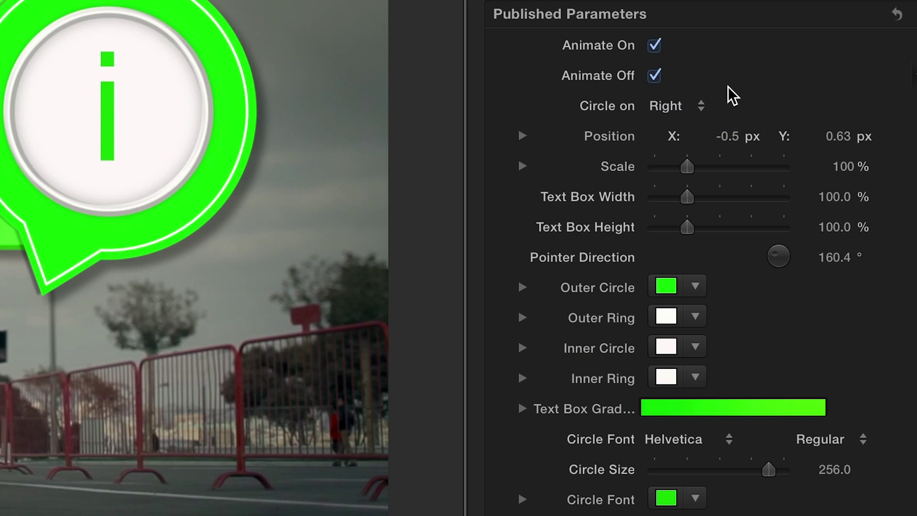
# - Make the outer circle navy and choose a new Text Box Gradient colour
pyautogui.click(641, 20)
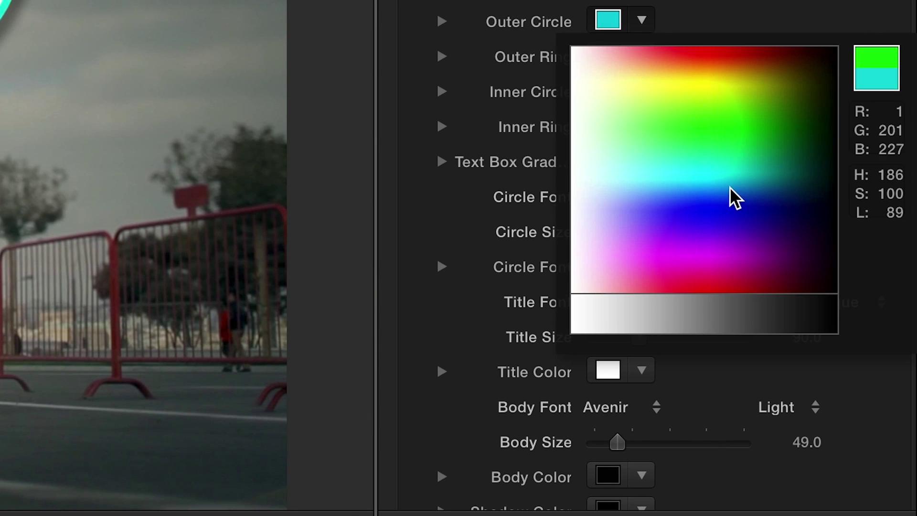
pyautogui.moveTo(731, 197); pyautogui.dragTo(772, 222)
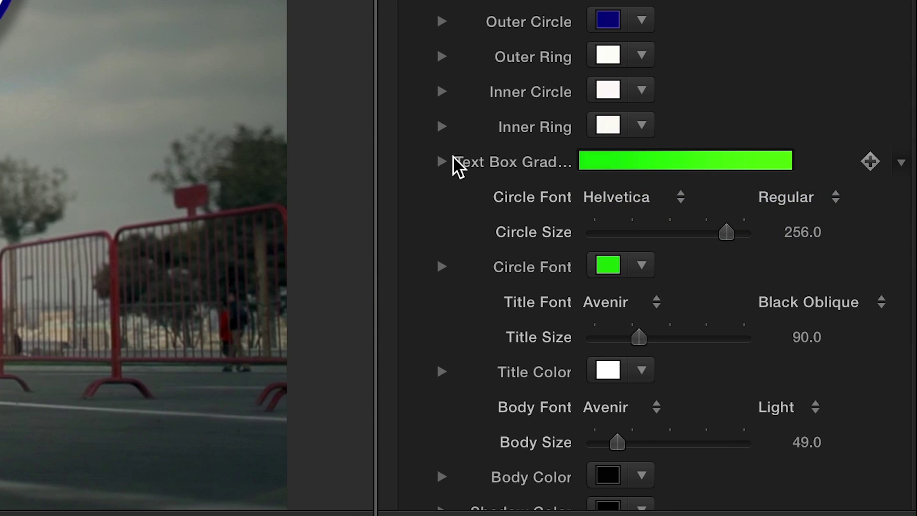
pyautogui.click(442, 162)
pyautogui.click(641, 308)
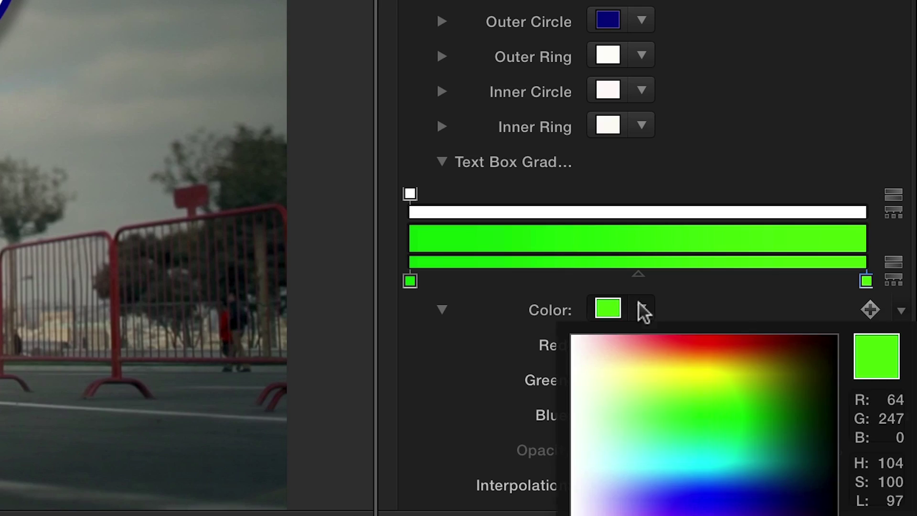